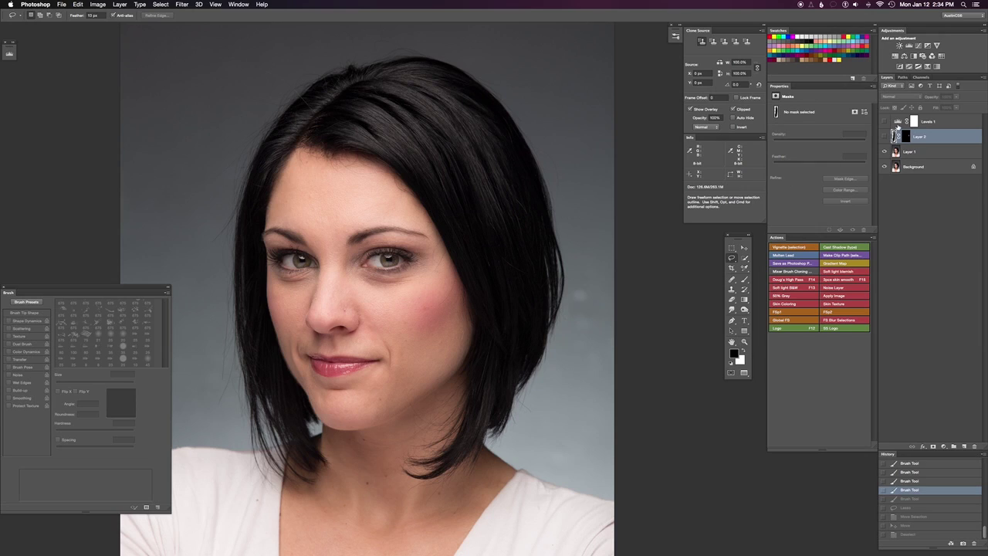
Step: Turn on the Levels 1 adjustment layer to brighten the dark hair for inspection
{"action": "left_click", "coordinate": [950, 128]}
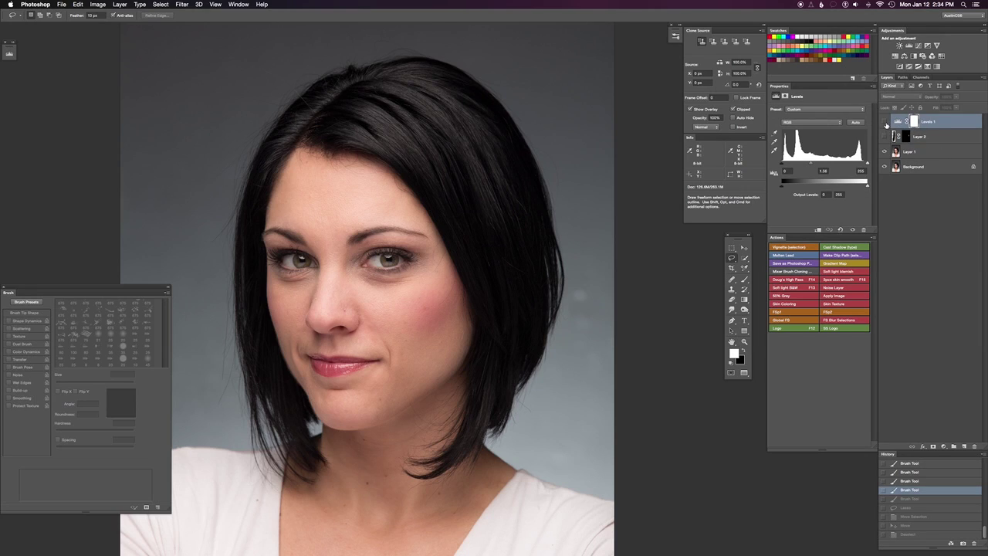
{"action": "left_click", "coordinate": [884, 122]}
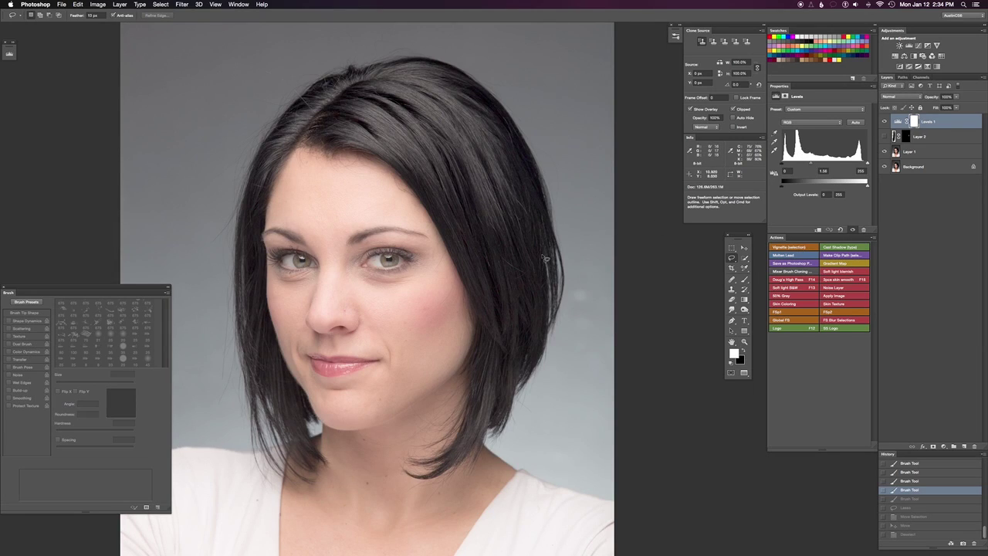
Step: Lasso a long strip of hair beside the dented outer edge on Layer 1 and copy it to its own layer
{"action": "left_click", "coordinate": [944, 138]}
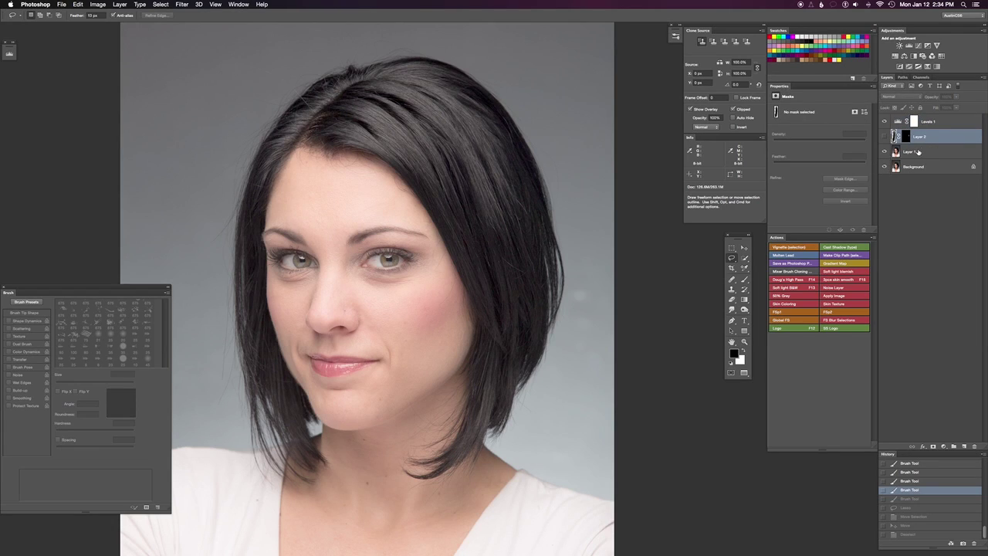
{"action": "left_click", "coordinate": [938, 152]}
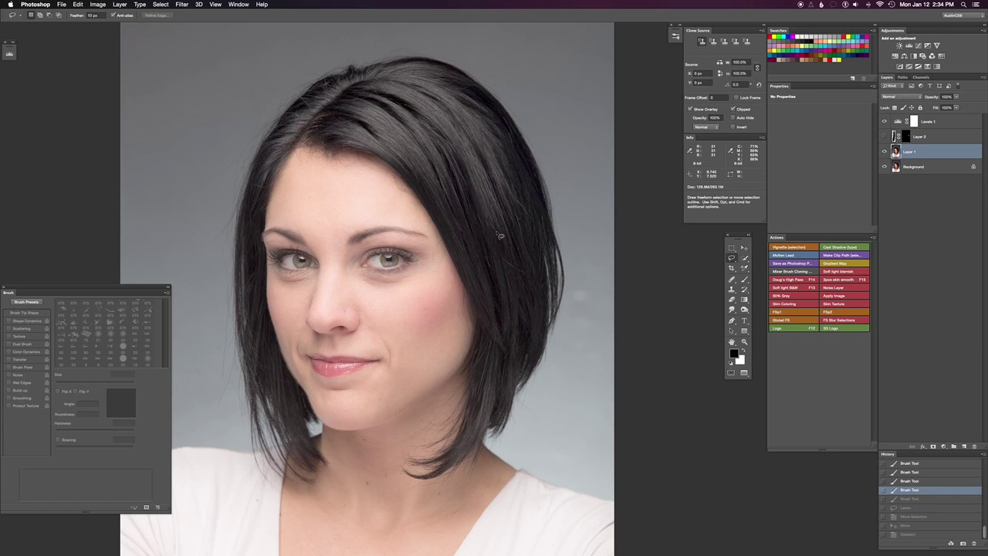
{"action": "mouse_move", "coordinate": [510, 282]}
{"action": "left_mouse_down"}
{"action": "mouse_move", "coordinate": [535, 354]}
{"action": "mouse_move", "coordinate": [539, 304]}
{"action": "mouse_move", "coordinate": [510, 224]}
{"action": "left_mouse_up"}
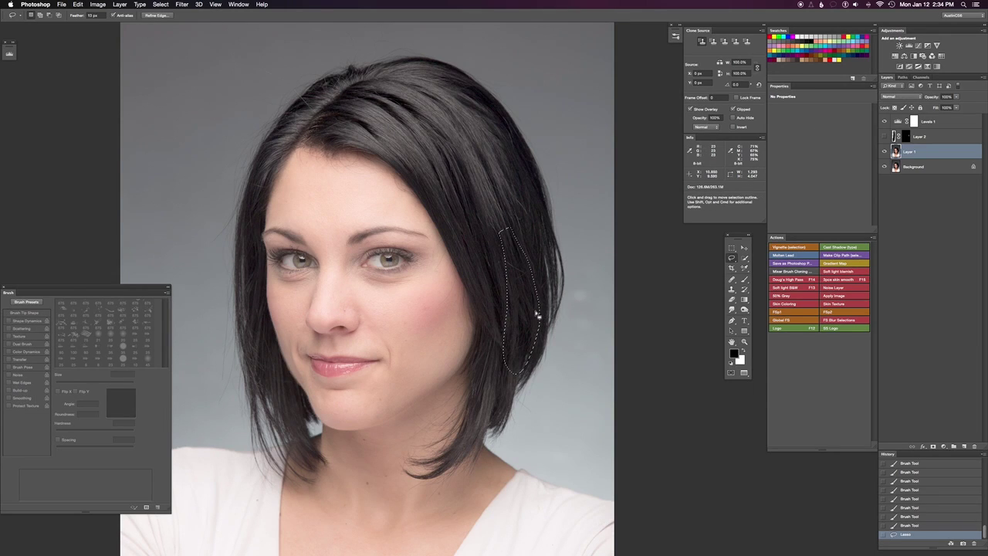
{"action": "key", "text": "super+j"}
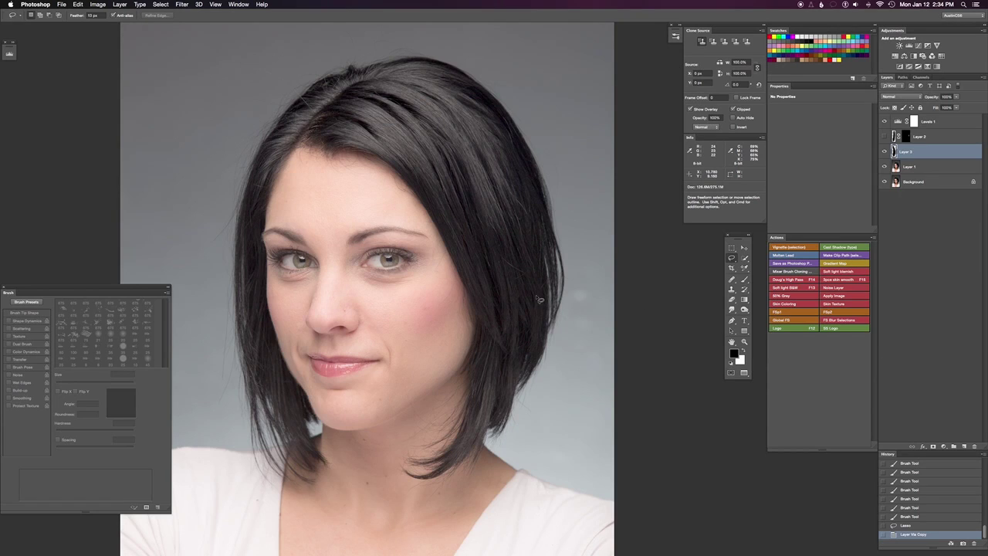
Step: Move the copied hair over the dent in the outer edge and hide it with a black layer mask
{"action": "key", "text": "v"}
{"action": "left_click_drag", "start_coordinate": [535, 299], "coordinate": [561, 270]}
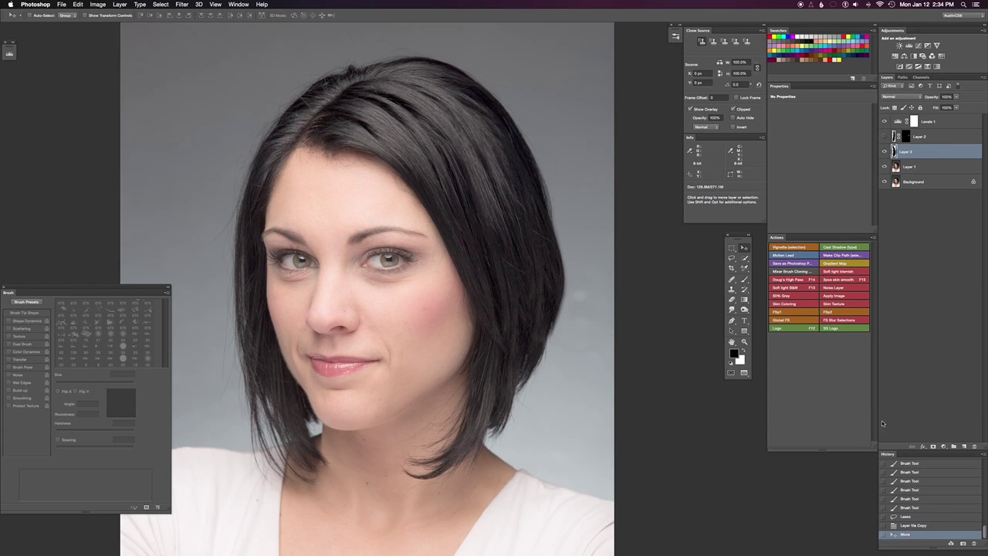
{"action": "left_click", "coordinate": [934, 448]}
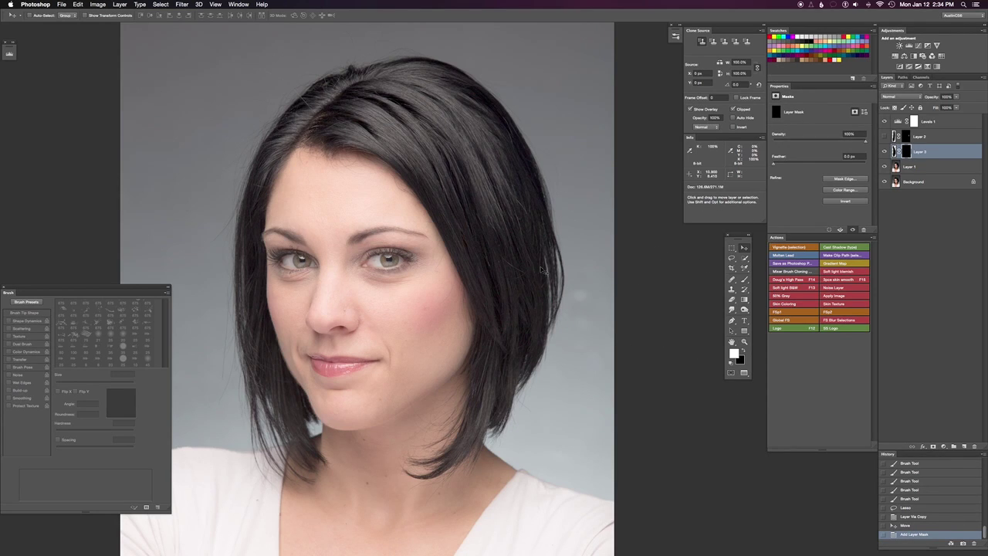
Step: Paint white on the Layer 3 mask along the hair's outer edge with a soft brush at 40% opacity, about 80 to 90 px
{"action": "key", "text": "b"}
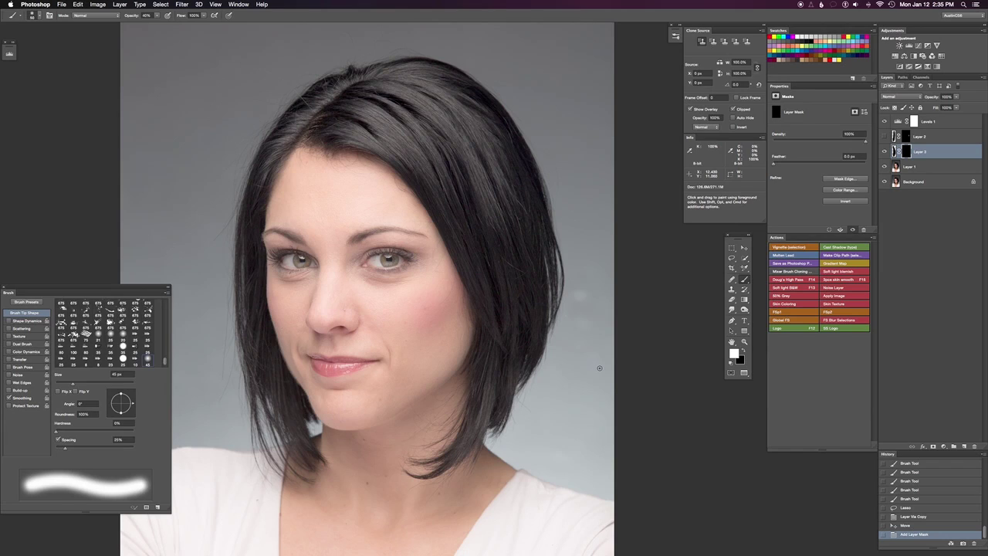
{"action": "key", "text": "]"}
{"action": "key", "text": "]"}
{"action": "key", "text": "]"}
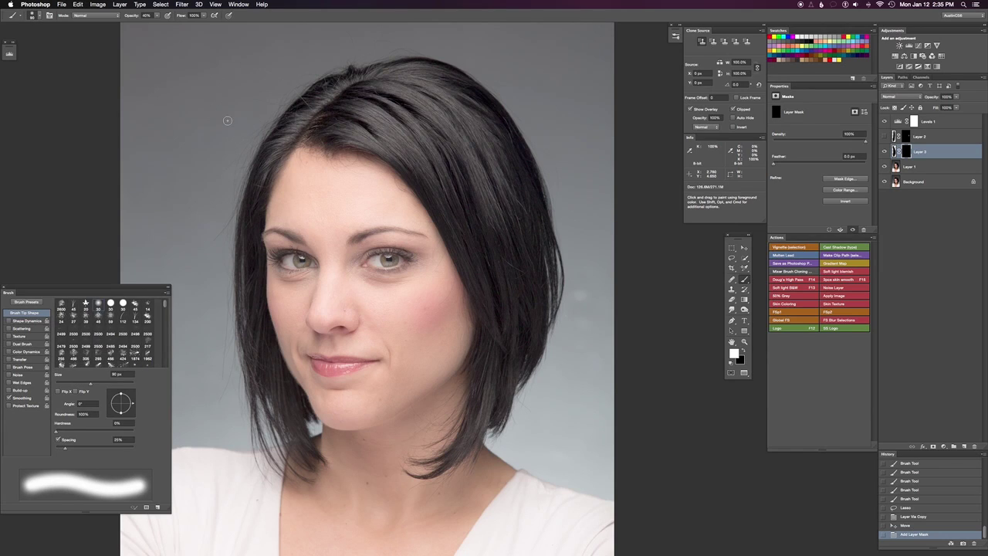
{"action": "mouse_move", "coordinate": [547, 254]}
{"action": "left_mouse_down"}
{"action": "mouse_move", "coordinate": [545, 285]}
{"action": "mouse_move", "coordinate": [545, 239]}
{"action": "mouse_move", "coordinate": [551, 258]}
{"action": "left_mouse_up"}
{"action": "left_click_drag", "start_coordinate": [550, 258], "coordinate": [557, 284]}
{"action": "mouse_move", "coordinate": [557, 283]}
{"action": "left_mouse_down"}
{"action": "mouse_move", "coordinate": [553, 249]}
{"action": "mouse_move", "coordinate": [555, 287]}
{"action": "mouse_move", "coordinate": [554, 261]}
{"action": "mouse_move", "coordinate": [553, 290]}
{"action": "left_mouse_up"}
{"action": "key", "text": "["}
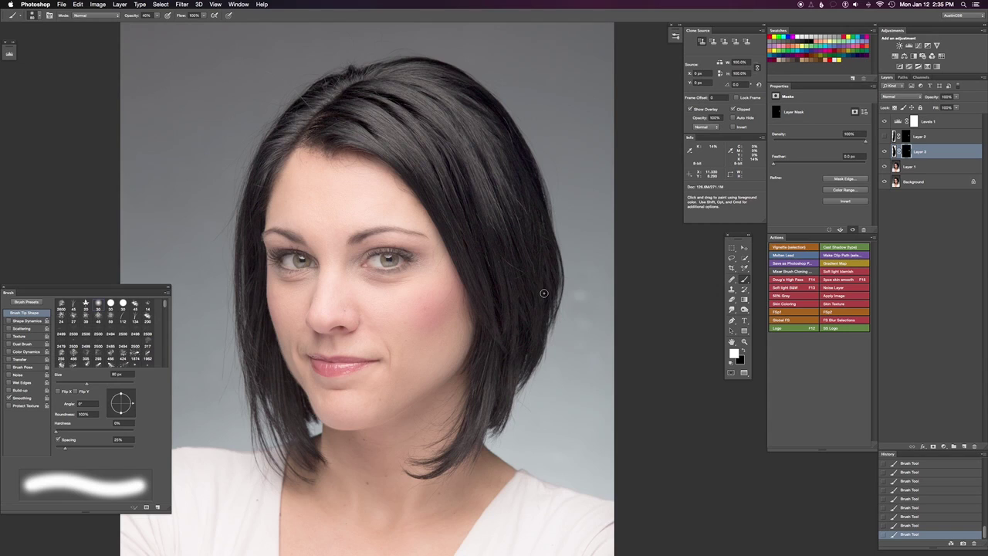
Step: Refine the Layer 3 mask along the outer hair edge, setting the brush to 45 px and 75% hardness
{"action": "scroll", "coordinate": [547, 292], "scroll_direction": "up", "scroll_amount": 2}
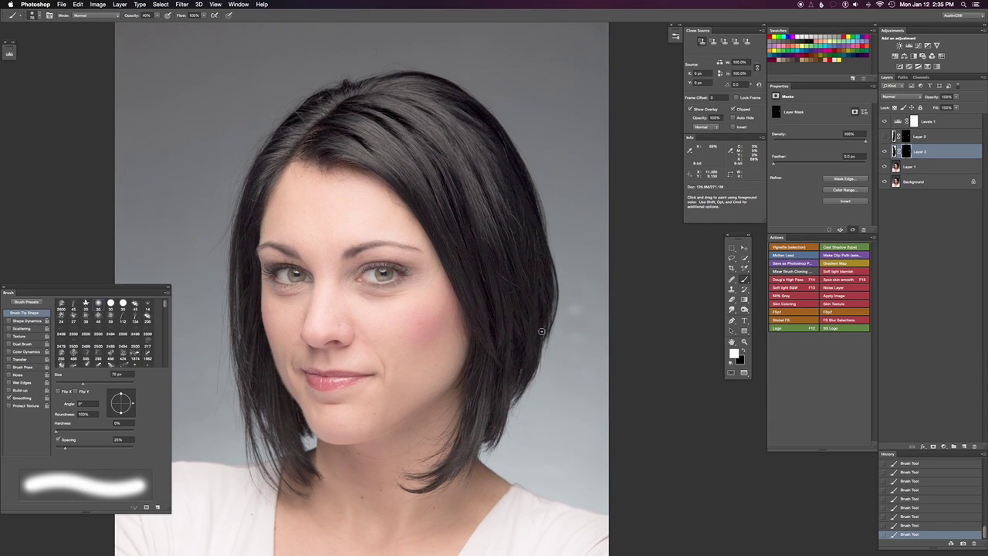
{"action": "key", "text": "super+plus"}
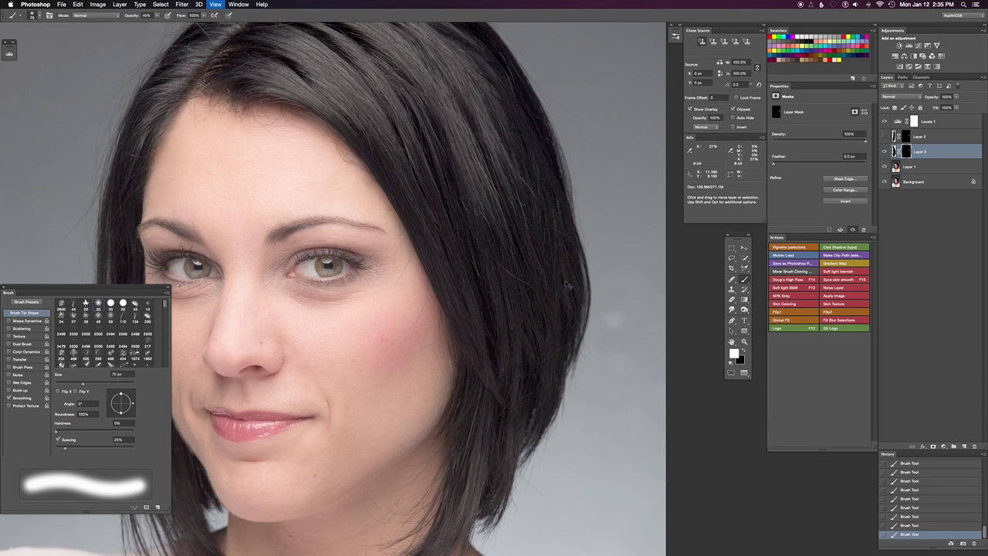
{"action": "key", "text": "super+plus"}
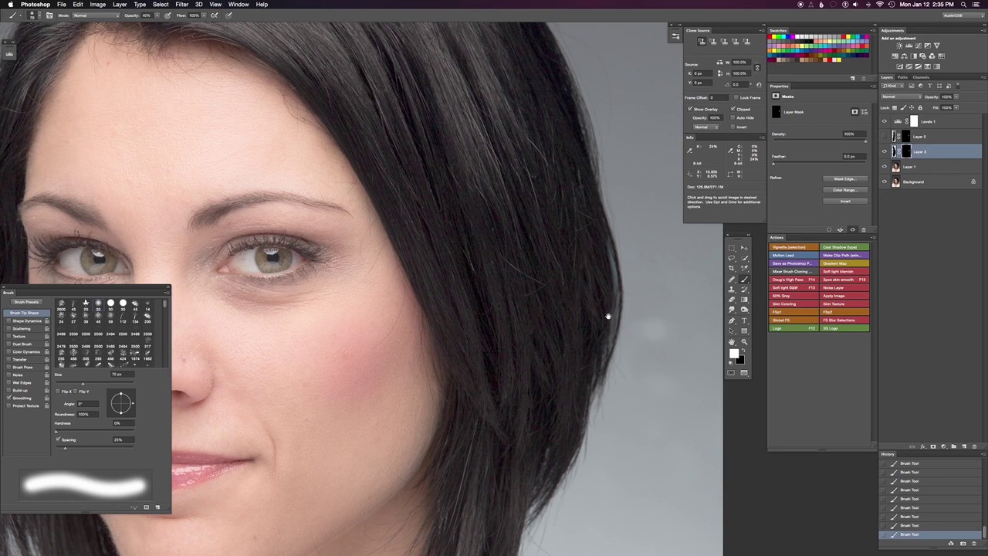
{"action": "scroll", "coordinate": [609, 317], "scroll_direction": "right", "scroll_amount": 4}
{"action": "scroll", "coordinate": [613, 321], "scroll_direction": "down", "scroll_amount": 1}
{"action": "left_click_drag", "start_coordinate": [564, 307], "coordinate": [534, 303]}
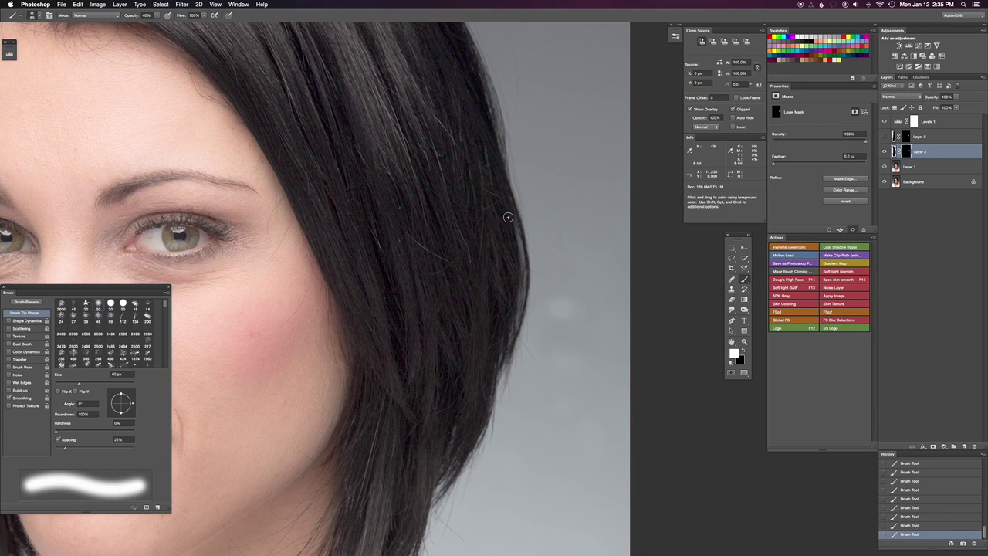
{"action": "key", "text": "bracketleft"}
{"action": "key", "text": "bracketleft"}
{"action": "key", "text": "bracketleft"}
{"action": "key", "text": "shift+bracketright"}
{"action": "key", "text": "shift+bracketright"}
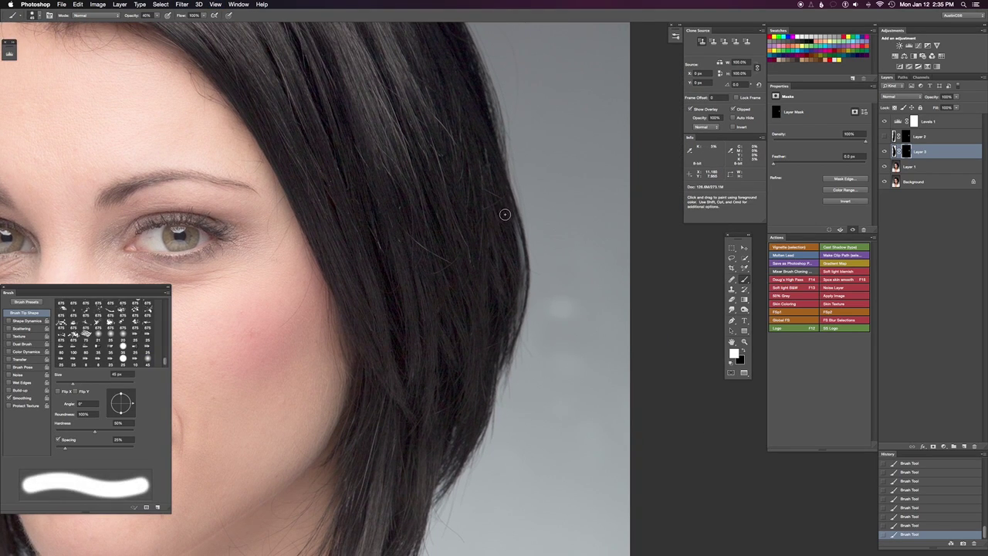
{"action": "key", "text": "shift+bracketright"}
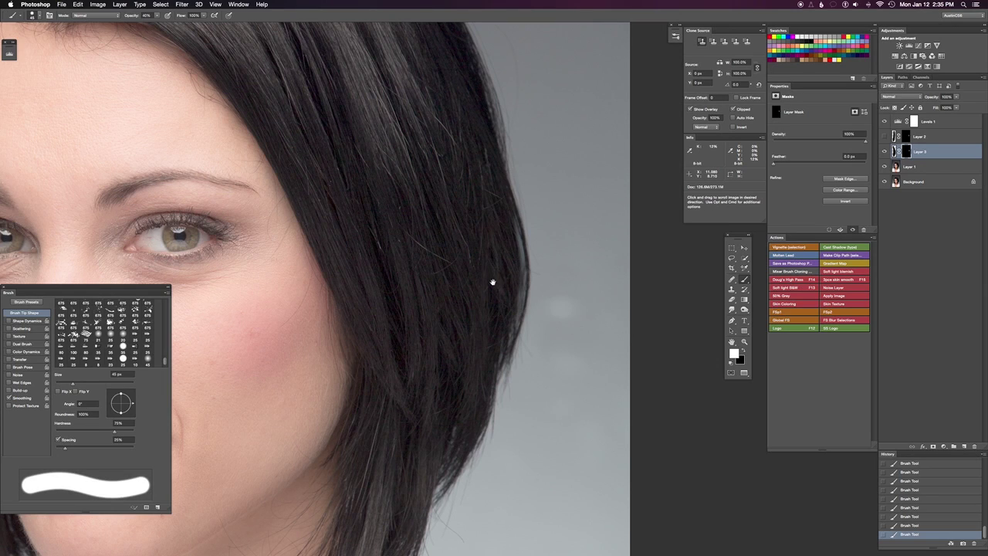
{"action": "scroll", "coordinate": [494, 283], "scroll_direction": "up", "scroll_amount": 2}
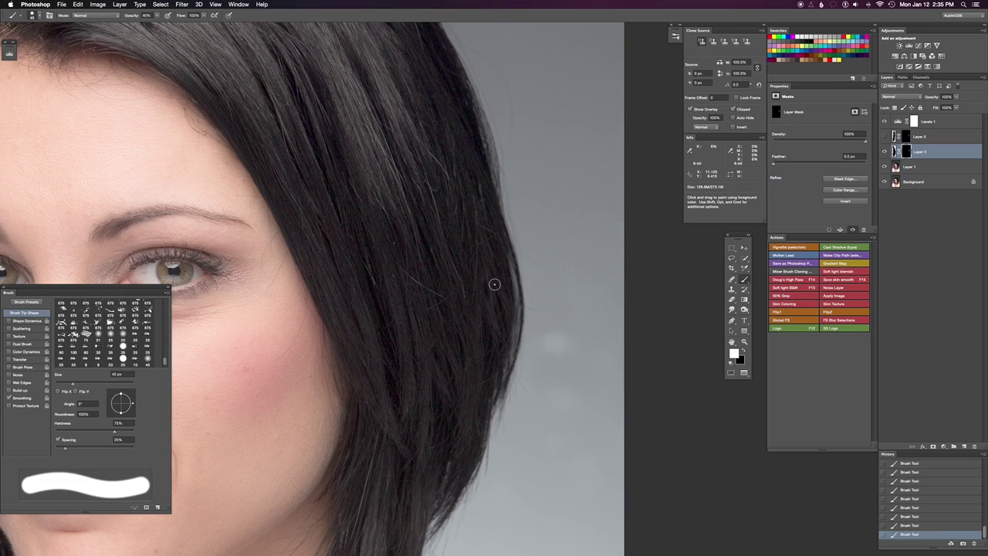
Step: Blend the lower part of the hair patch on the Layer 3 mask, varying the brush from 70 px down to 35 px
{"action": "key", "text": "bracketright"}
{"action": "key", "text": "bracketright"}
{"action": "key", "text": "bracketright"}
{"action": "key", "text": "bracketright"}
{"action": "key", "text": "bracketright"}
{"action": "key", "text": "bracketright"}
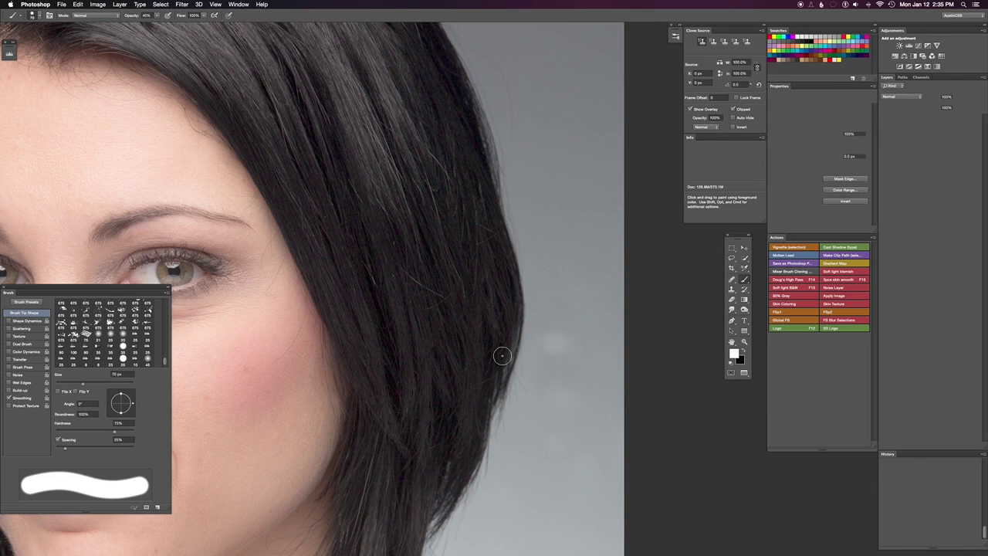
{"action": "key", "text": "bracketleft"}
{"action": "key", "text": "bracketleft"}
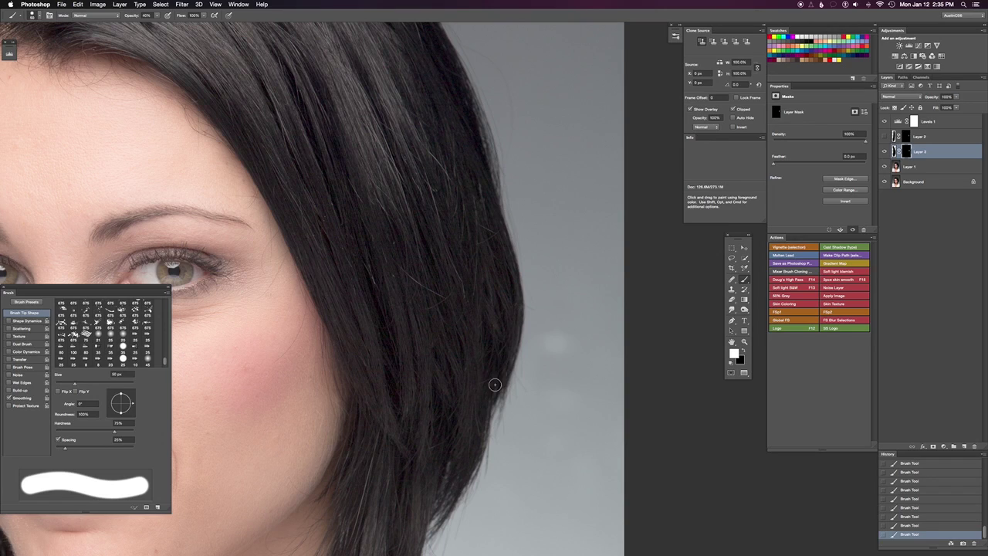
{"action": "key", "text": "bracketleft"}
{"action": "key", "text": "bracketleft"}
{"action": "key", "text": "x"}
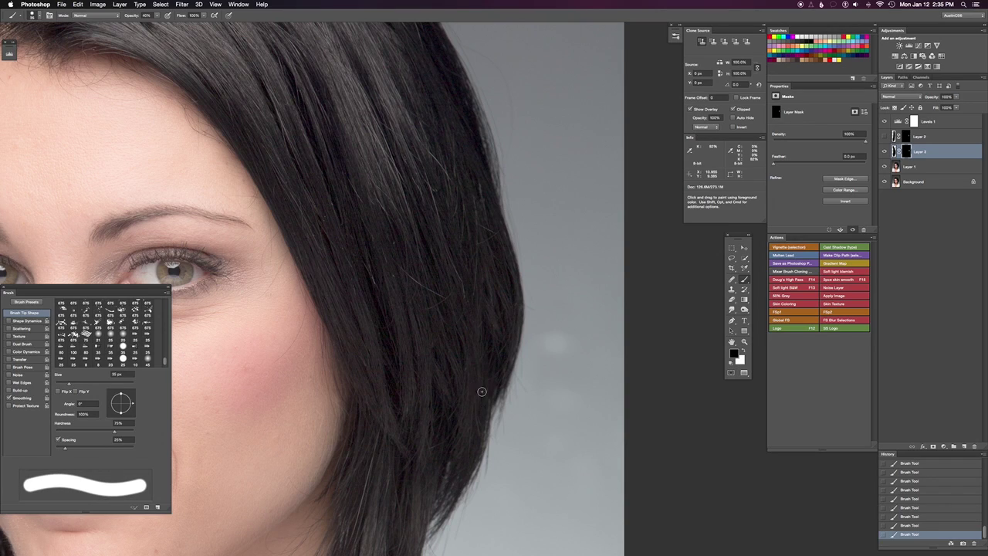
{"action": "key", "text": "x"}
Step: Duplicate Layer 1 beneath the masked hair patch and merge Layer 3 down into the copy
{"action": "key", "text": "super+minus"}
{"action": "key", "text": "super+minus"}
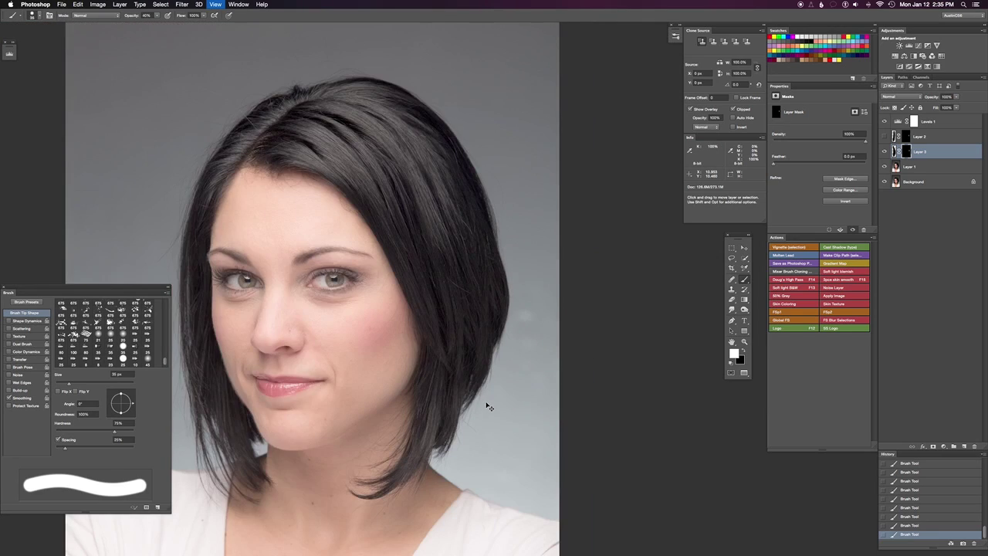
{"action": "key", "text": "super+minus"}
{"action": "key", "text": "space"}
{"action": "left_click_drag", "start_coordinate": [495, 353], "coordinate": [485, 347]}
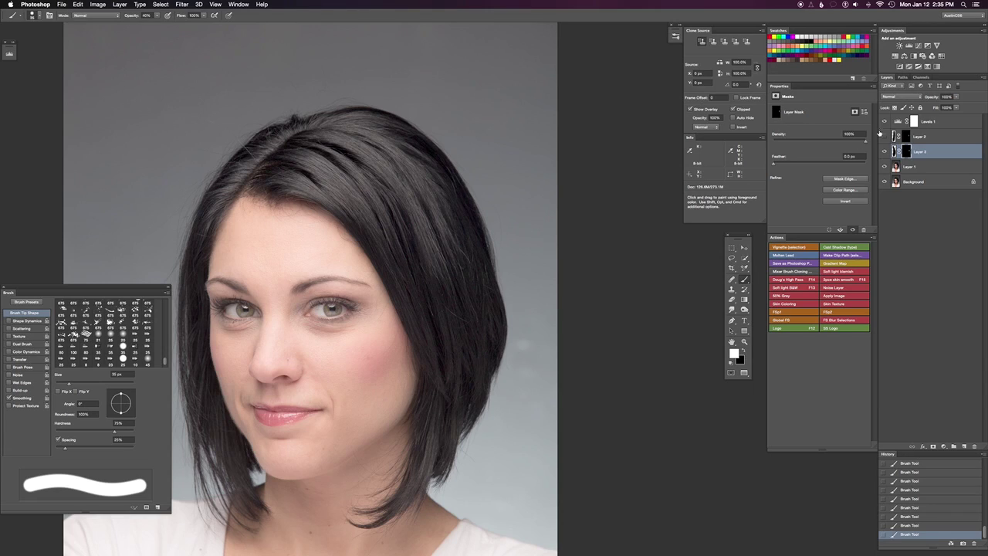
{"action": "left_click_drag", "start_coordinate": [936, 168], "coordinate": [936, 169]}
{"action": "left_click", "coordinate": [943, 153]}
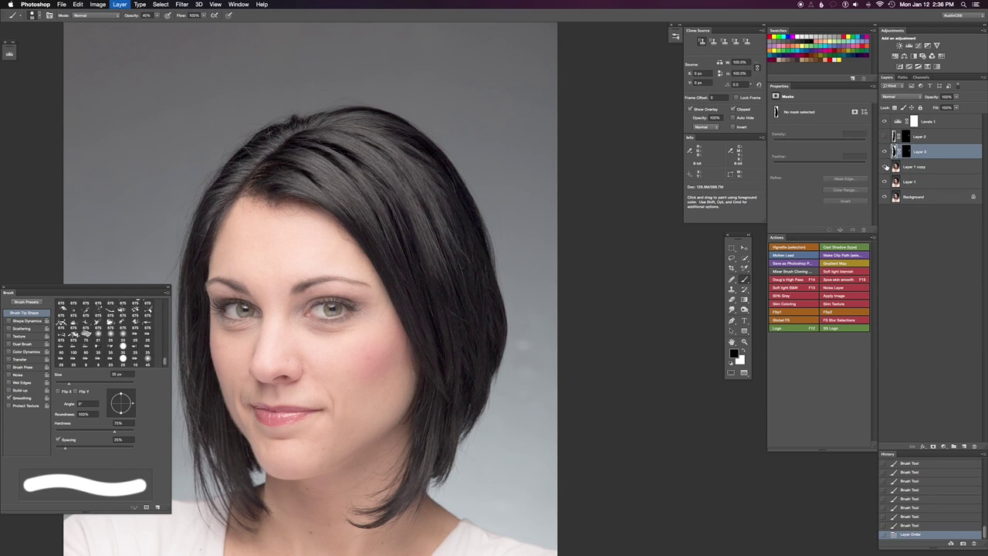
{"action": "key", "text": "super+e"}
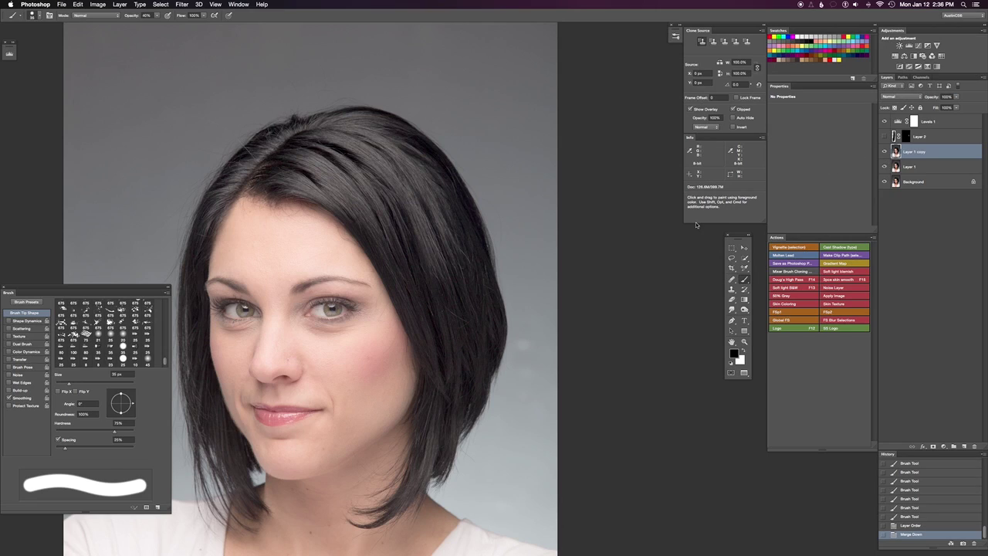
Step: Check the hair repair by toggling Layer 1 copy off and on, and hide the Levels 1 adjustment layer
{"action": "left_click", "coordinate": [884, 152]}
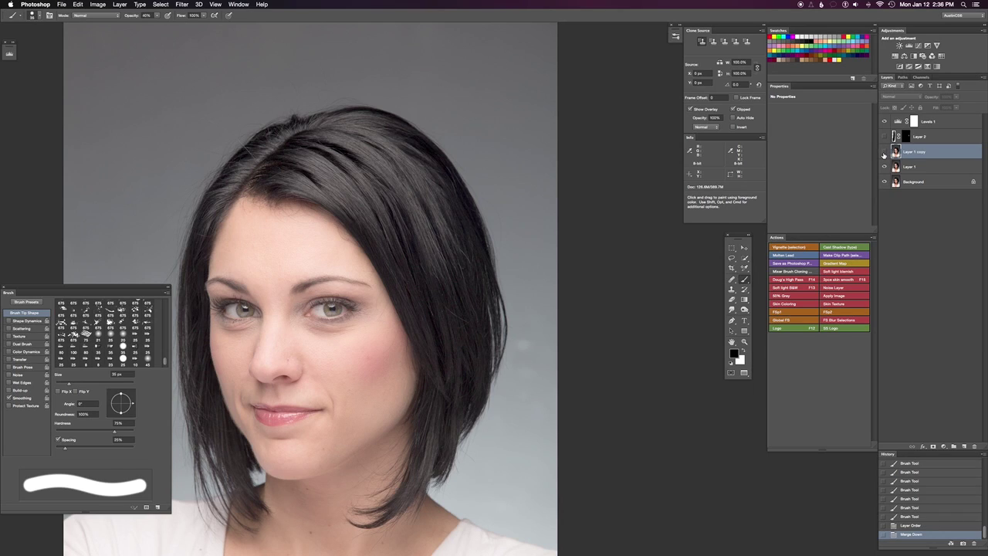
{"action": "left_click", "coordinate": [884, 152]}
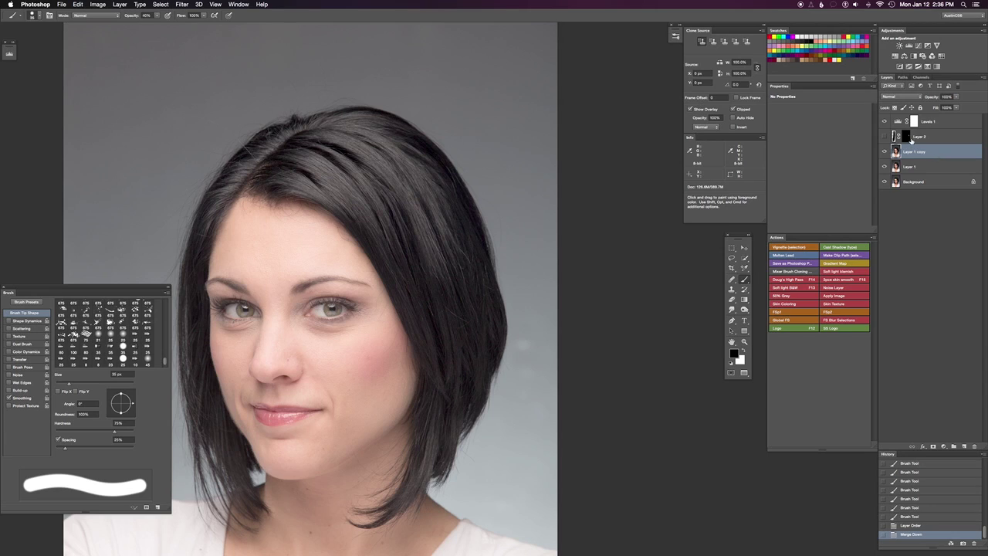
{"action": "left_click", "coordinate": [885, 122]}
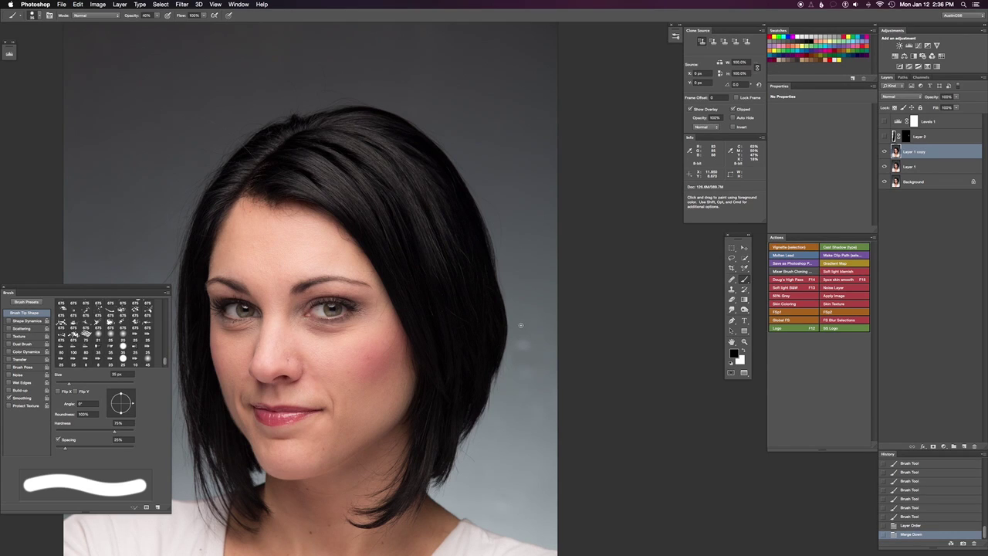
Step: Open Layer 1 copy in Liquify and push the hair's outer edge slightly outward above the bulge with a size 400 brush
{"action": "key", "text": "super+shift+x"}
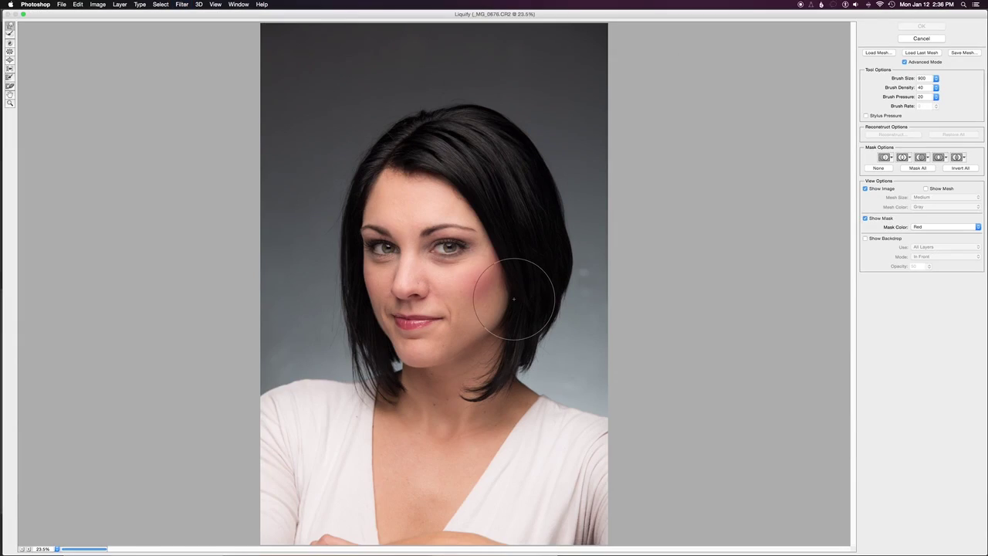
{"action": "key", "text": "super+plus"}
{"action": "key", "text": "super+plus"}
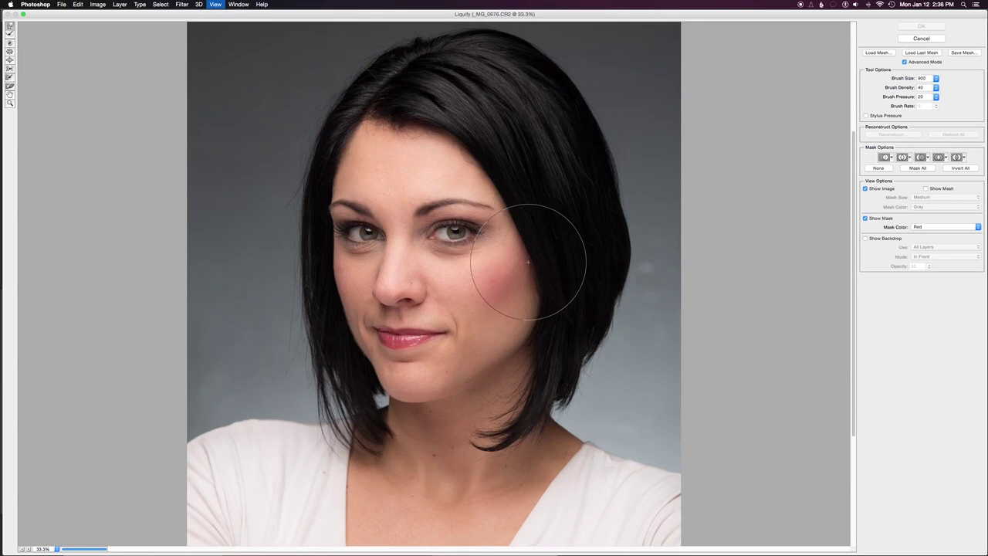
{"action": "left_click_drag", "start_coordinate": [606, 267], "coordinate": [607, 306]}
{"action": "key", "text": "bracketleft"}
{"action": "key", "text": "bracketleft"}
{"action": "key", "text": "bracketleft"}
{"action": "key", "text": "bracketleft"}
{"action": "key", "text": "bracketleft"}
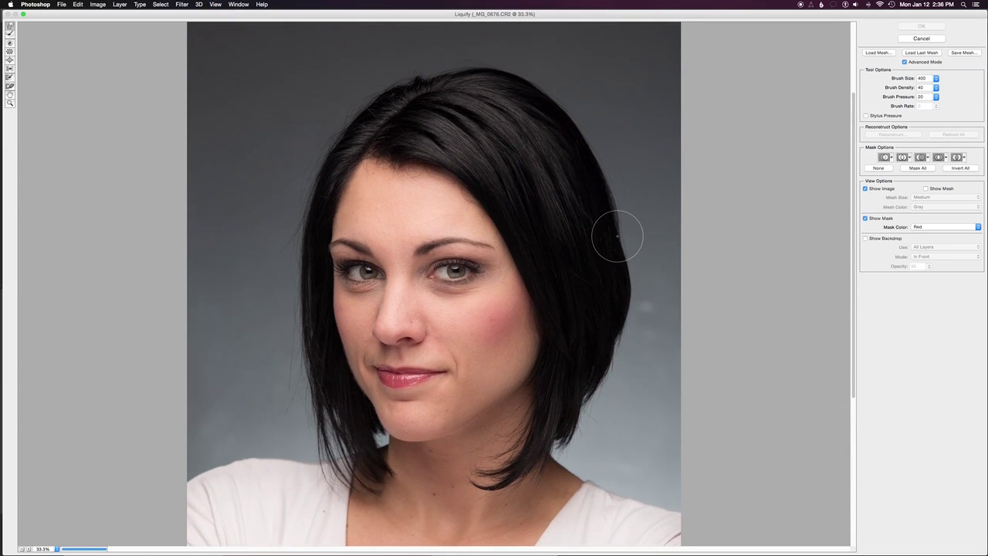
{"action": "left_click_drag", "start_coordinate": [617, 239], "coordinate": [625, 240]}
Step: Smooth the outer hair contour in Liquify using brush sizes between 600 and 250, and apply the filter
{"action": "key", "text": "bracketright"}
{"action": "key", "text": "bracketright"}
{"action": "key", "text": "bracketright"}
{"action": "key", "text": "bracketright"}
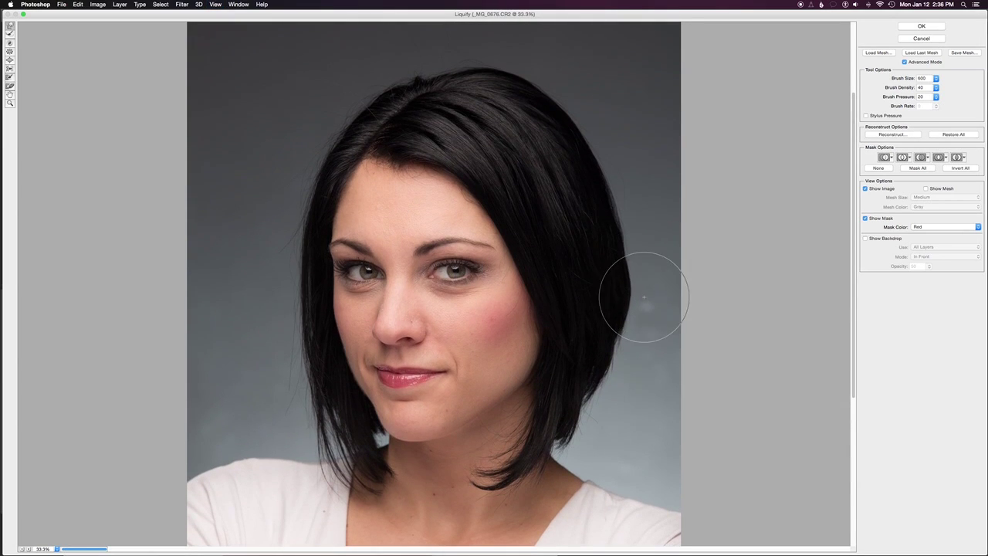
{"action": "key", "text": "bracketleft"}
{"action": "key", "text": "bracketleft"}
{"action": "key", "text": "bracketleft"}
{"action": "key", "text": "bracketleft"}
{"action": "key", "text": "bracketleft"}
{"action": "key", "text": "bracketleft"}
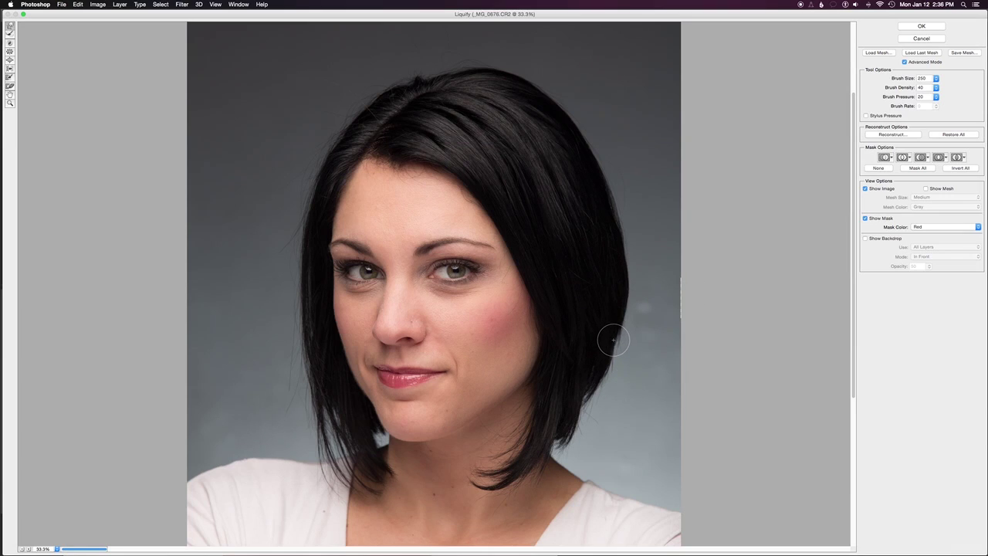
{"action": "key", "text": "bracketright"}
{"action": "key", "text": "bracketright"}
{"action": "key", "text": "bracketright"}
{"action": "key", "text": "bracketright"}
{"action": "key", "text": "bracketright"}
{"action": "key", "text": "bracketleft"}
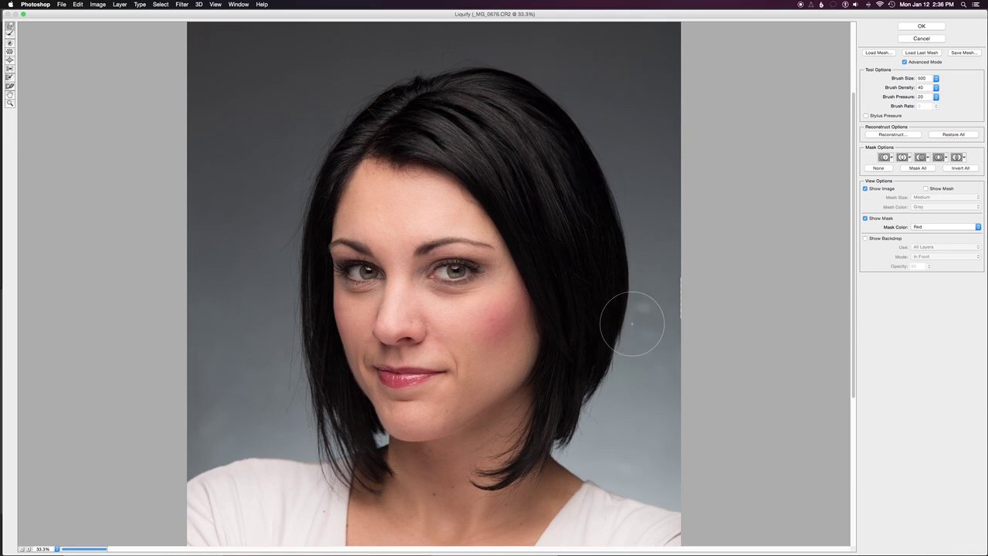
{"action": "key", "text": "Return"}
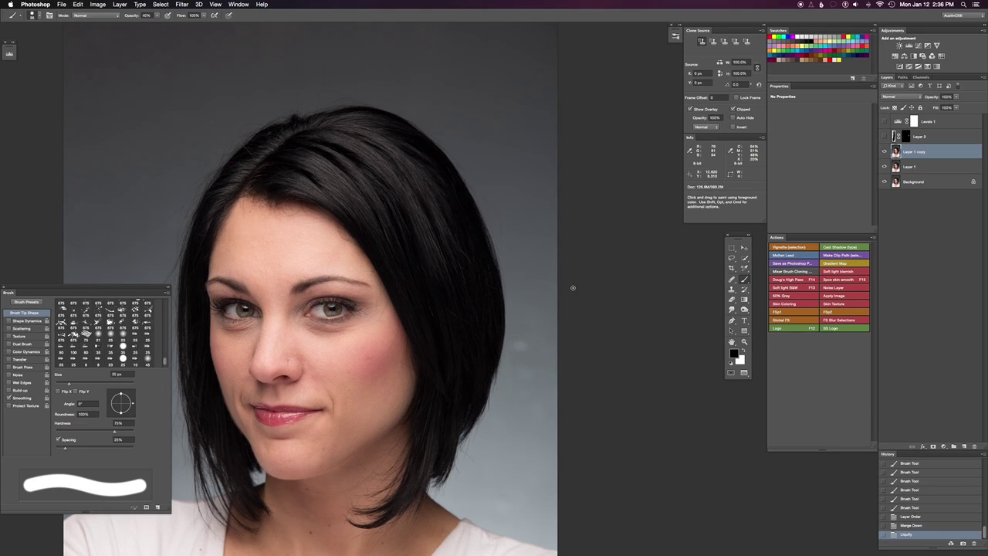
Step: Compare the retouched hair with Layer 1 copy hidden and shown, and against the Background layer alone
{"action": "left_click_drag", "start_coordinate": [505, 340], "coordinate": [565, 282]}
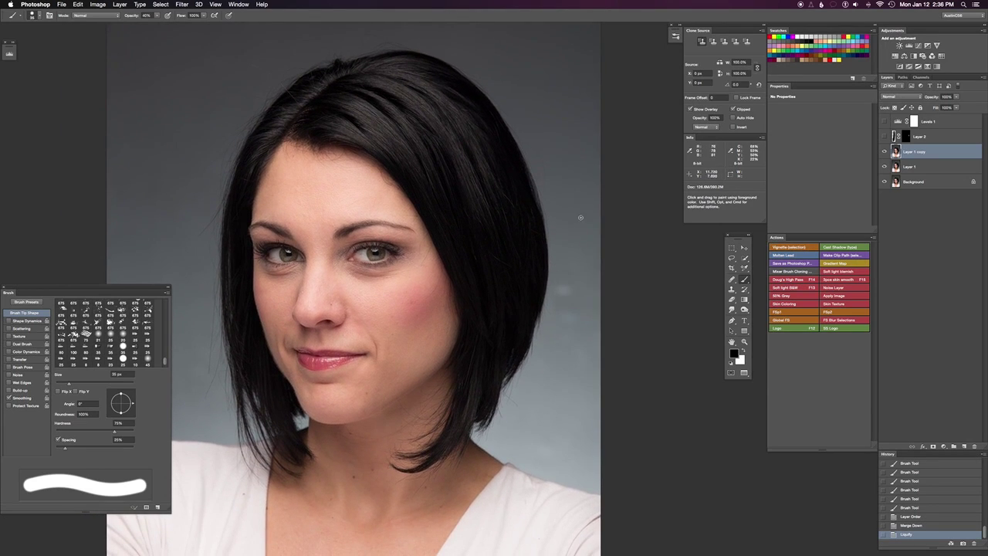
{"action": "left_click", "coordinate": [886, 152]}
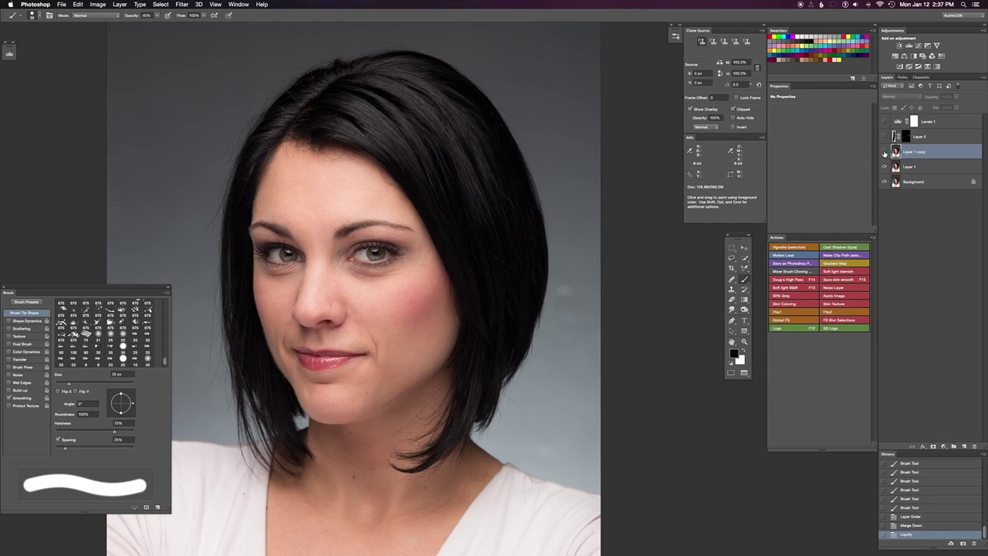
{"action": "left_click", "coordinate": [885, 152]}
{"action": "left_click", "coordinate": [885, 182], "text": "alt"}
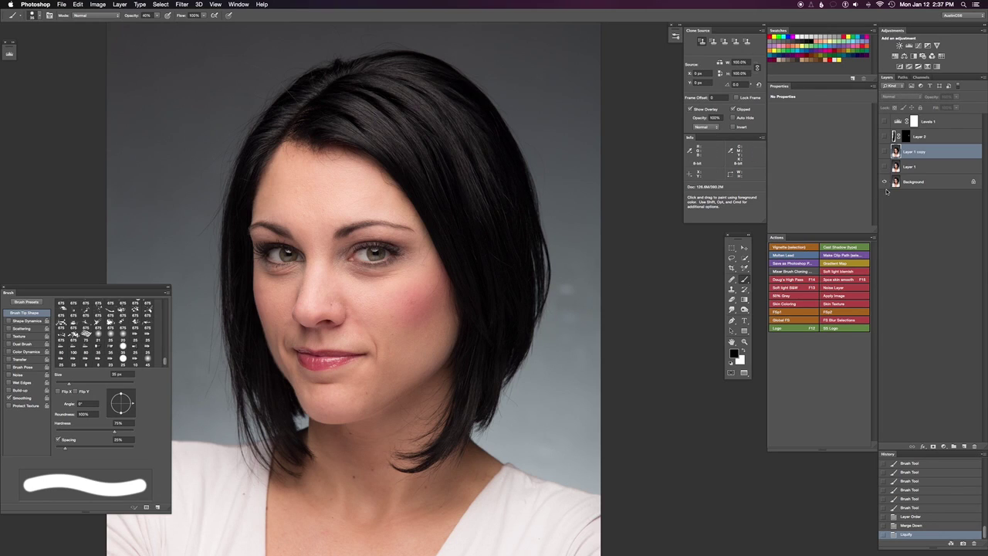
{"action": "left_click", "coordinate": [886, 182], "text": "alt"}
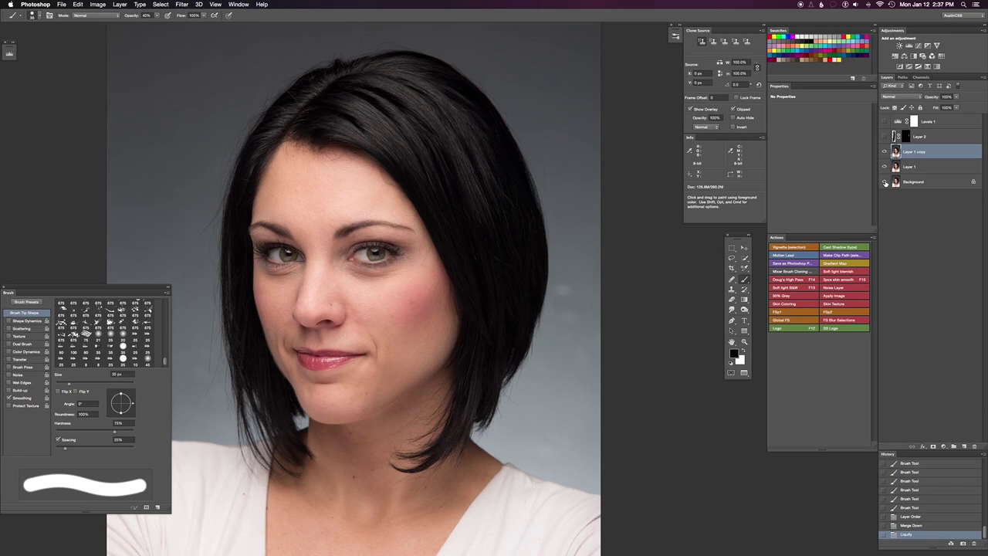